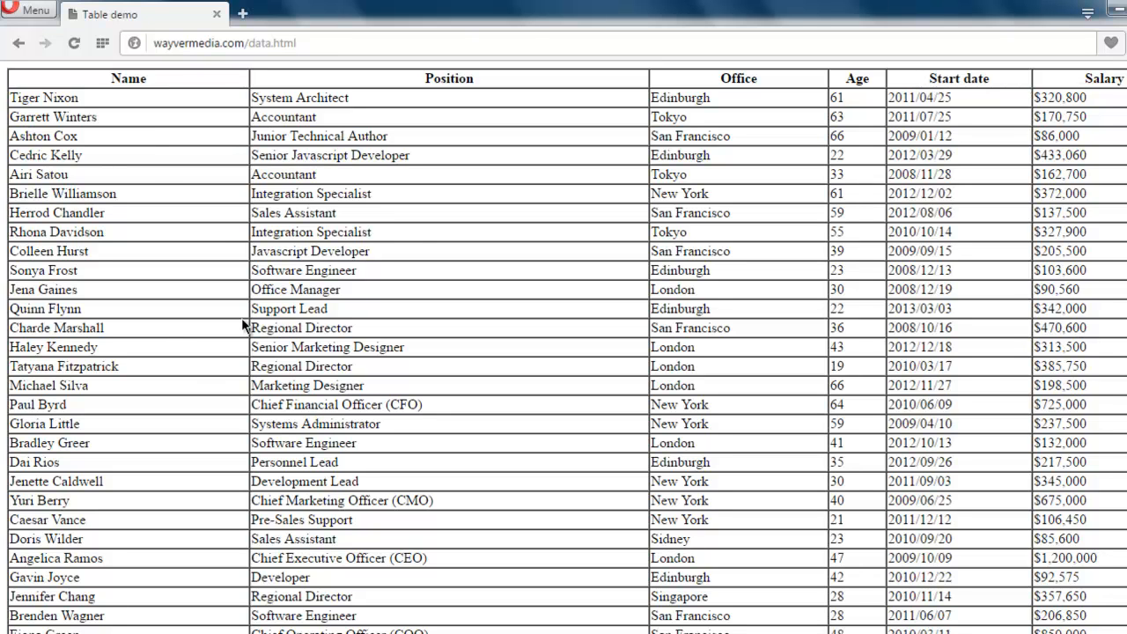
Copy the data page address from the browser and load the XML package with library(XML).
{"action": "left_click", "coordinate": [335, 42]}
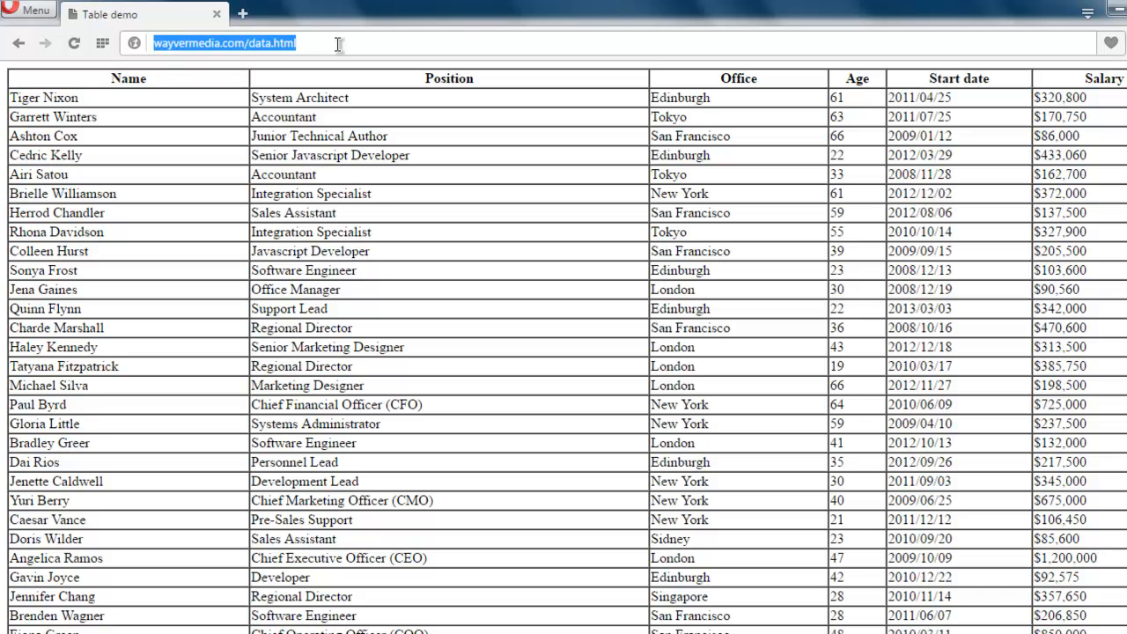
{"action": "left_click", "coordinate": [335, 111]}
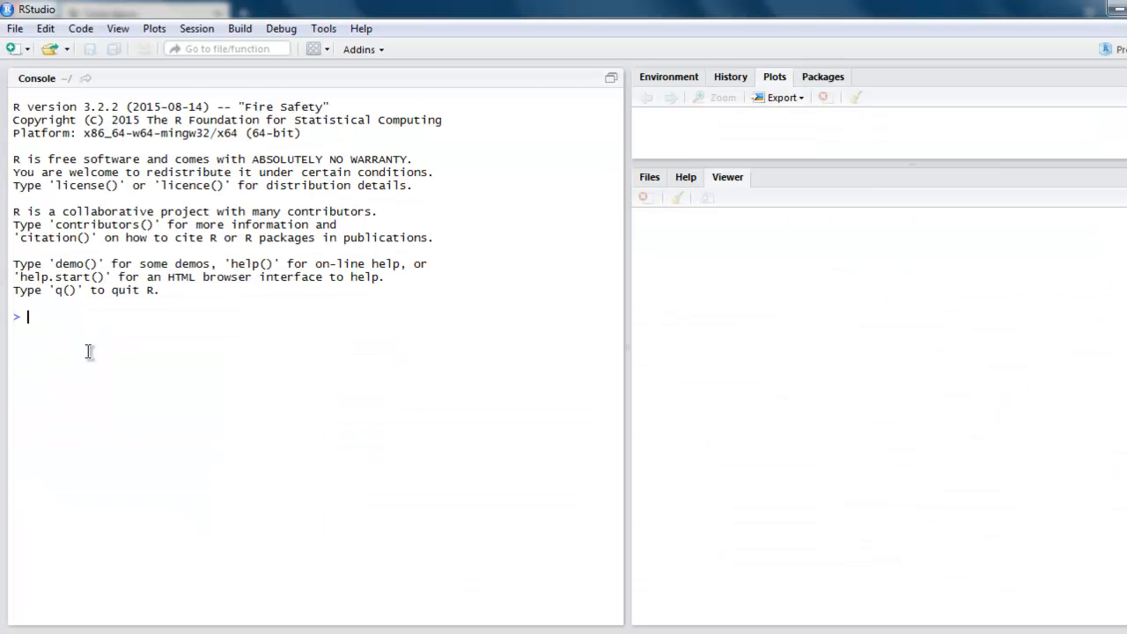
{"action": "type", "text": "li"}
{"action": "type", "text": "brary(xML"}
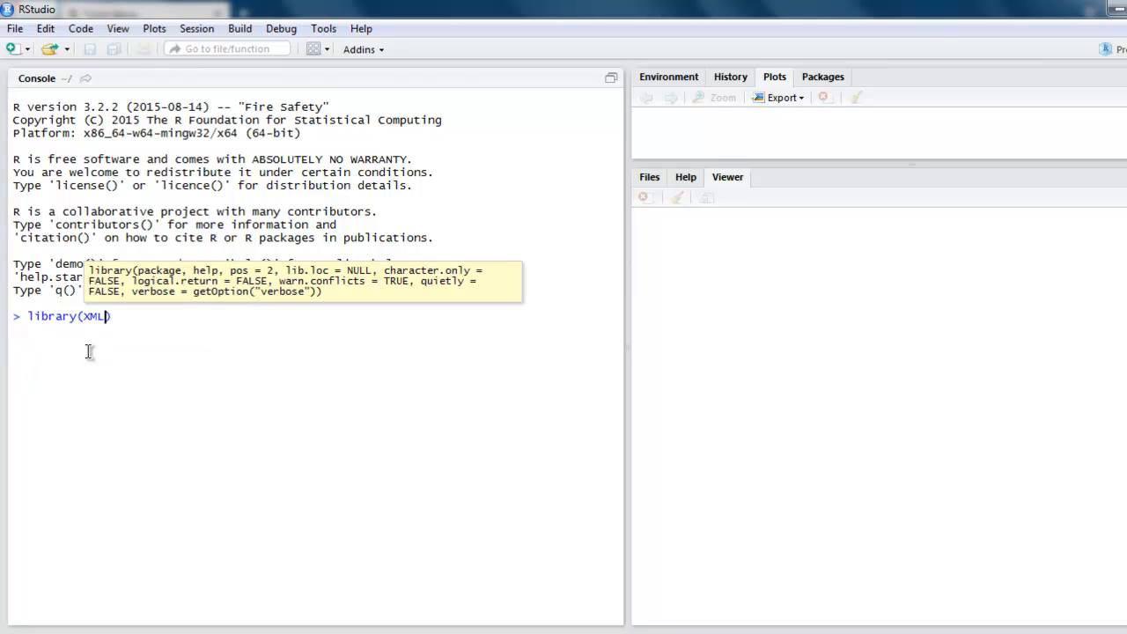
{"action": "key", "text": "Return"}
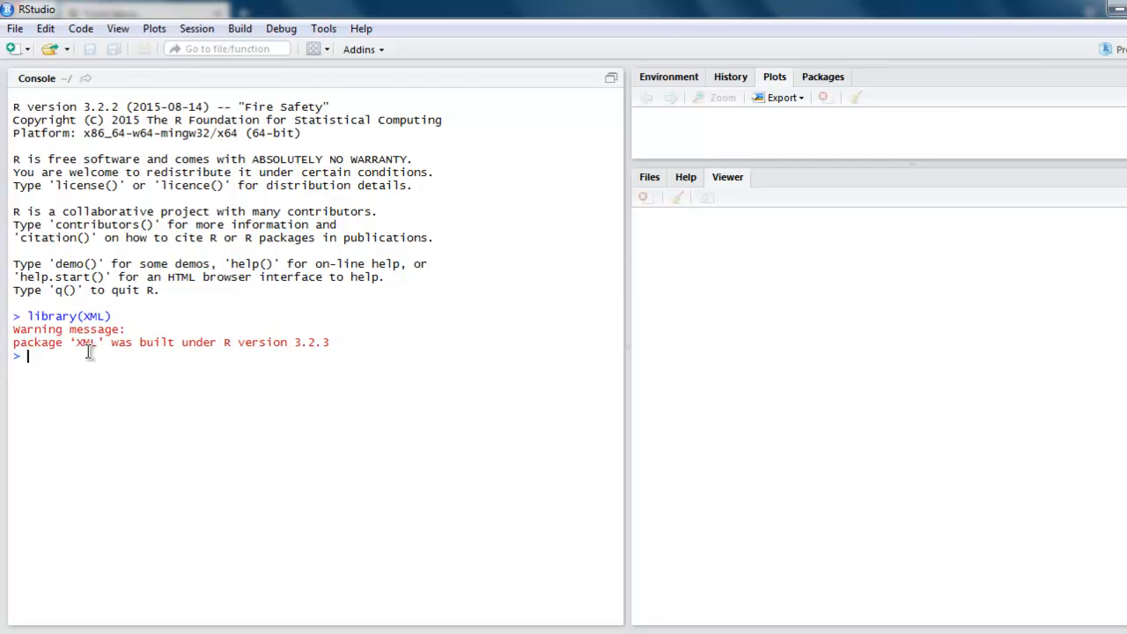
{"action": "type", "text": "t"}
{"action": "type", "text": "ables ="}
{"action": "type", "text": " readHTMLT"}
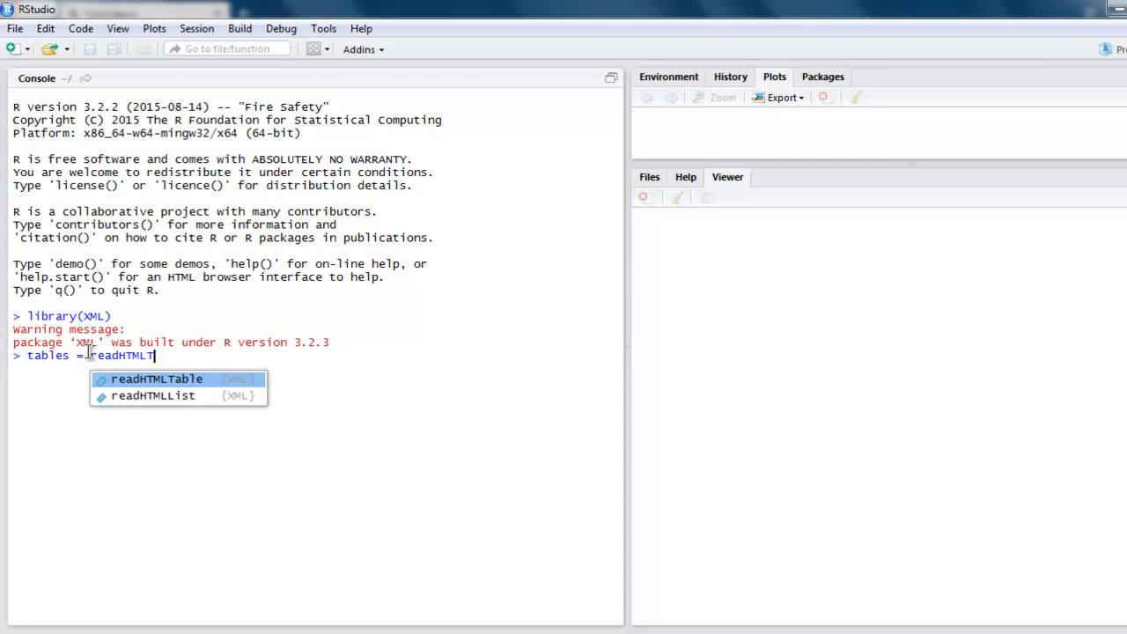
{"action": "type", "text": "able("}
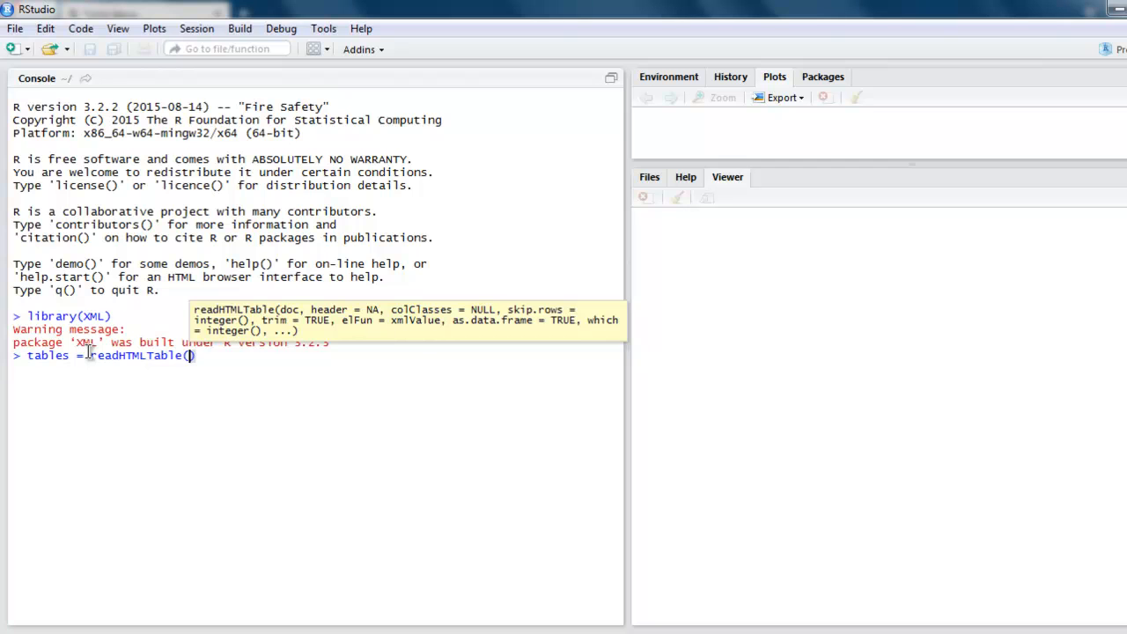
{"action": "type", "text": "\""}
{"action": "type", "text": "http://wayvermedia.com/data.html"}
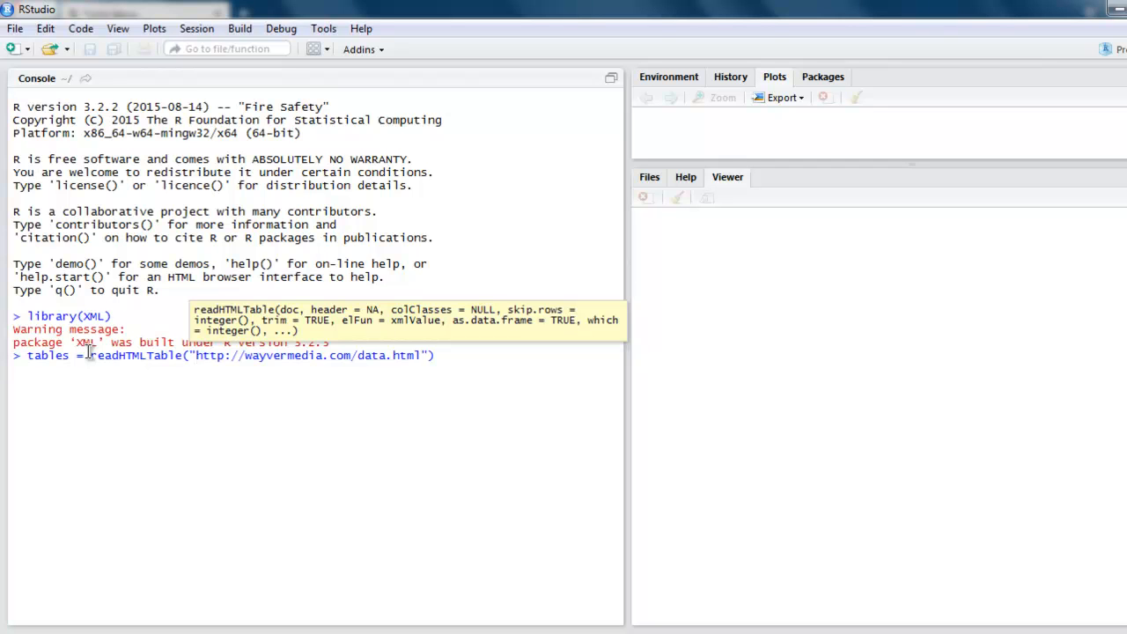
{"action": "key", "text": "Right"}
{"action": "type", "text": ","}
{"action": "type", "text": "which=1"}
{"action": "key", "text": "Right"}
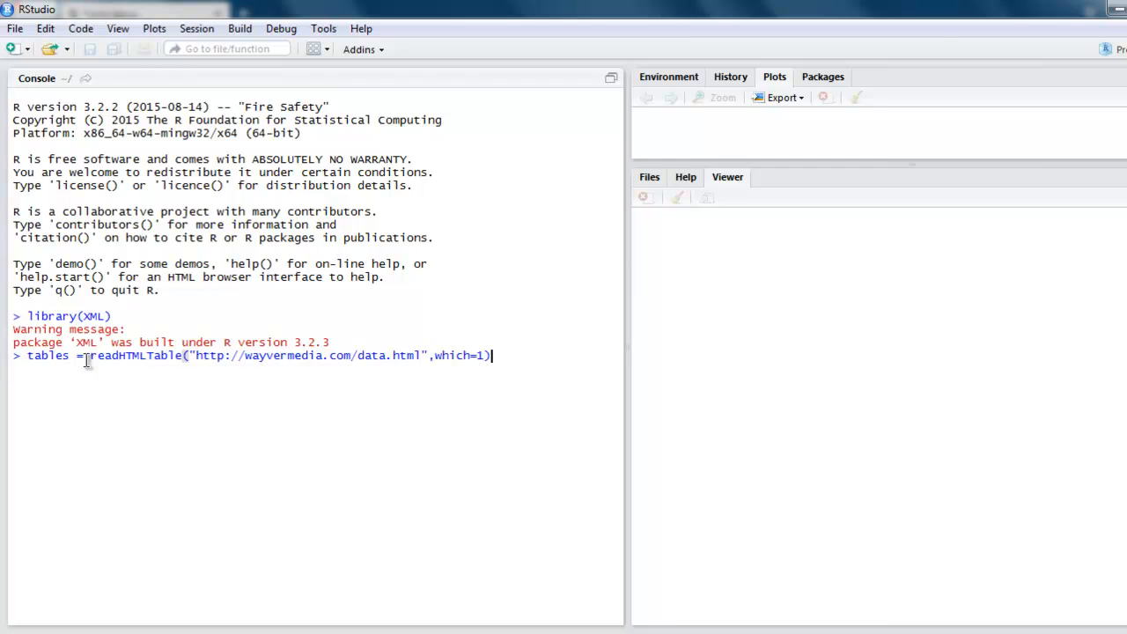
{"action": "left_click", "coordinate": [246, 629]}
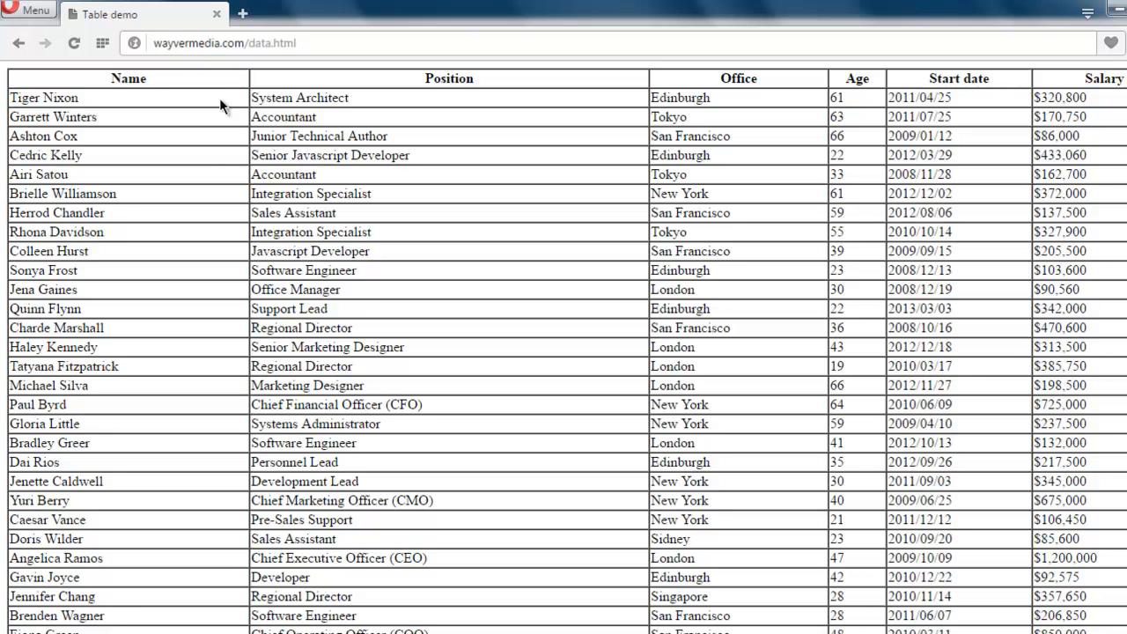
{"action": "scroll", "coordinate": [239, 216], "scroll_direction": "down", "scroll_amount": 3}
{"action": "scroll", "coordinate": [239, 215], "scroll_direction": "down", "scroll_amount": 3}
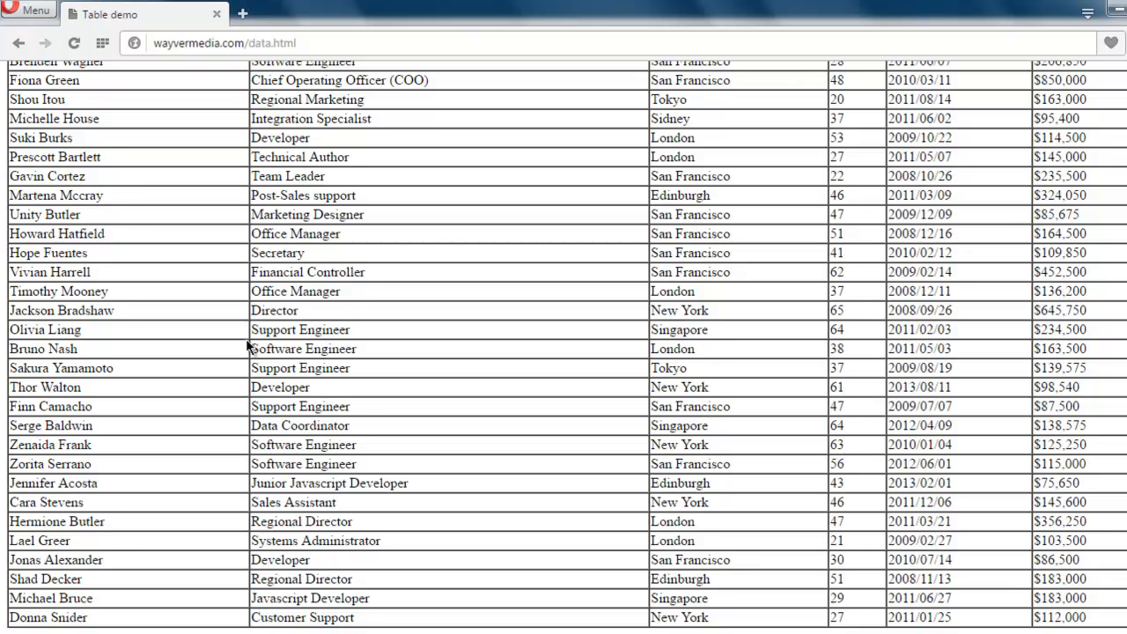
{"action": "scroll", "coordinate": [248, 347], "scroll_direction": "up", "scroll_amount": 5}
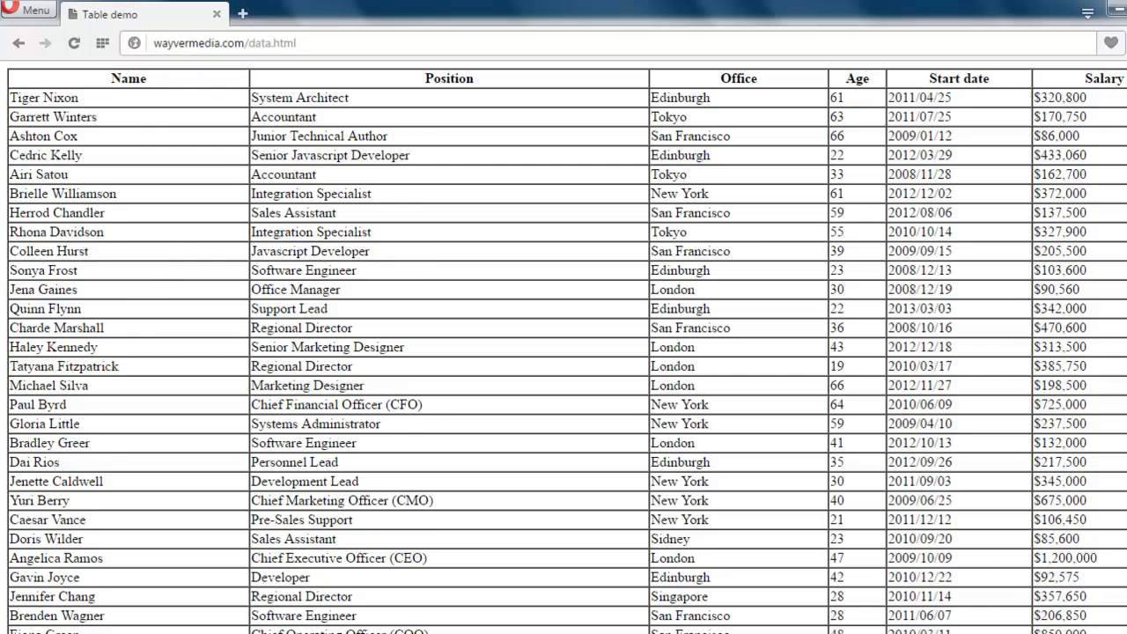
Review the employee table in Opera and return to the RStudio console.
{"action": "key", "text": "alt+Tab"}
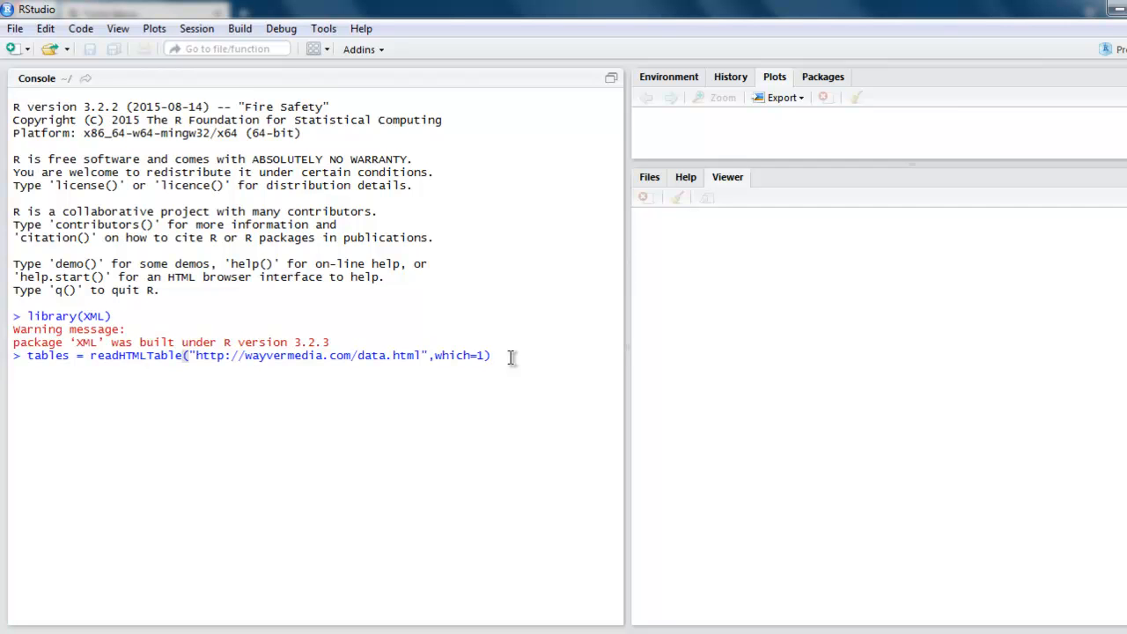
Run the readHTMLTable command and head(tables) to show the first six employee rows.
{"action": "key", "text": "Return"}
{"action": "type", "text": "h"}
{"action": "type", "text": "ead(t"}
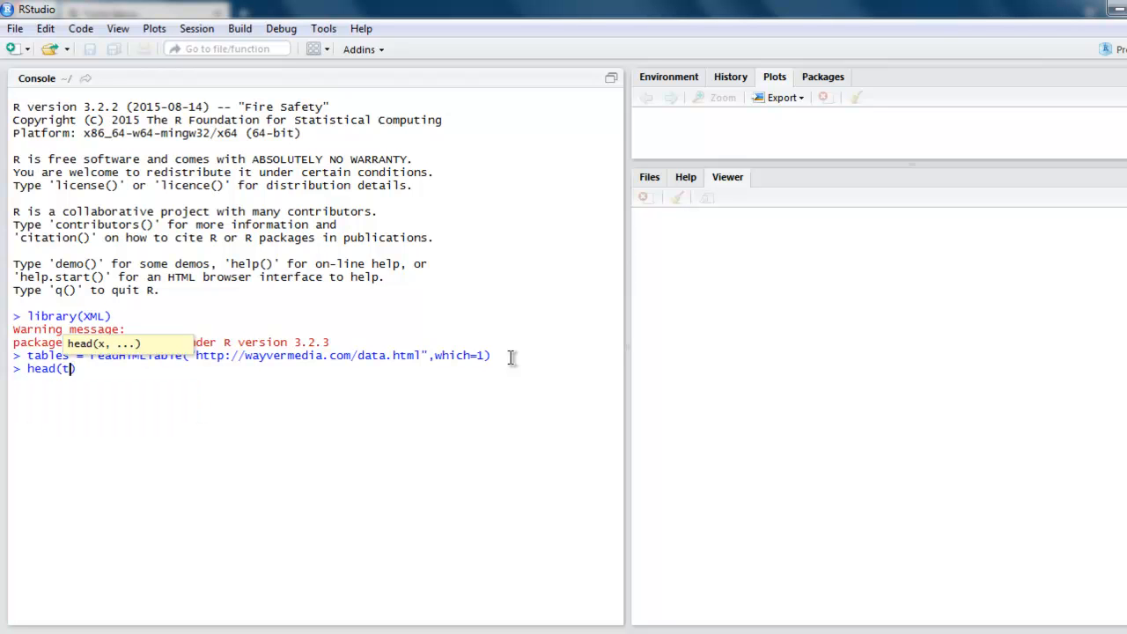
{"action": "type", "text": "ables"}
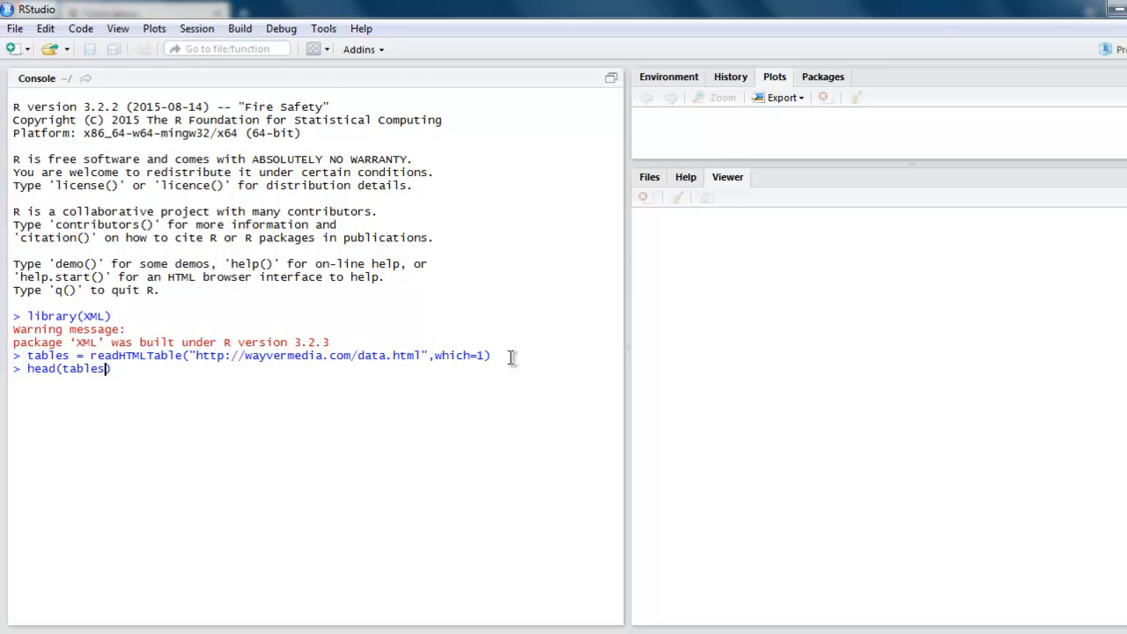
{"action": "type", "text": ")"}
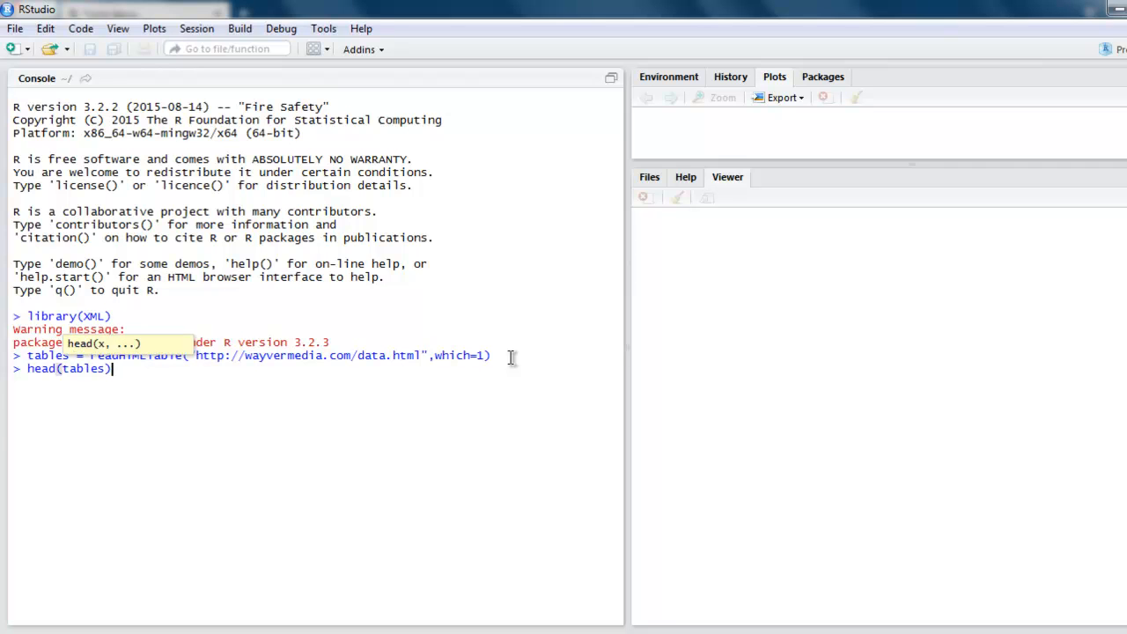
{"action": "key", "text": "Return"}
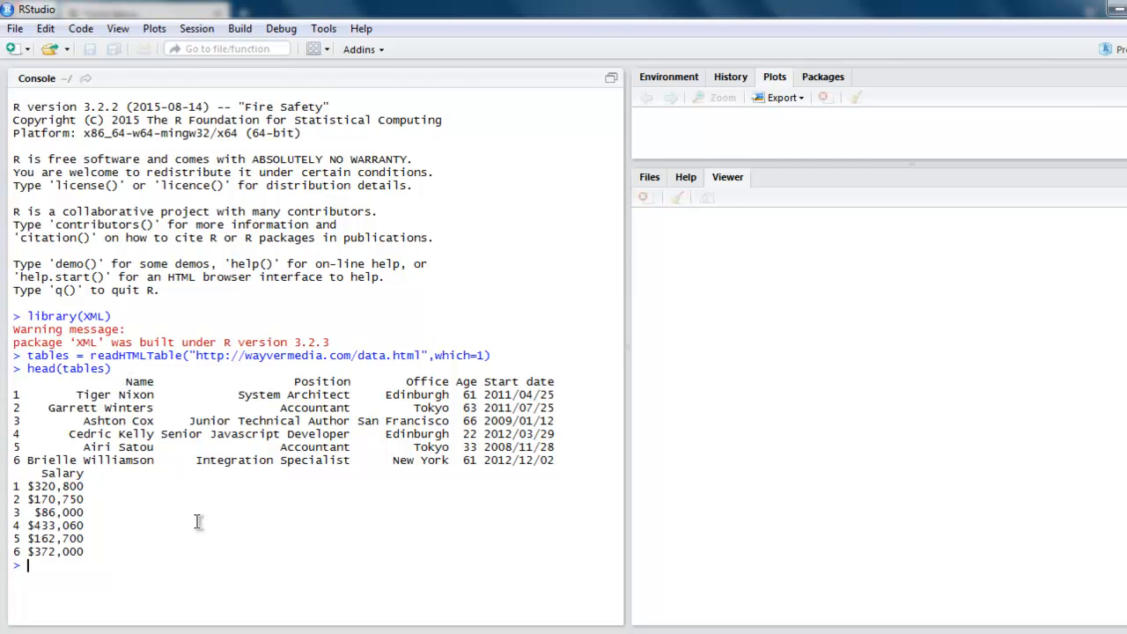
Recall the readHTMLTable line, add skip.rows=5, and re-read the table without row 5.
{"action": "key", "text": "Up"}
{"action": "key", "text": "Up"}
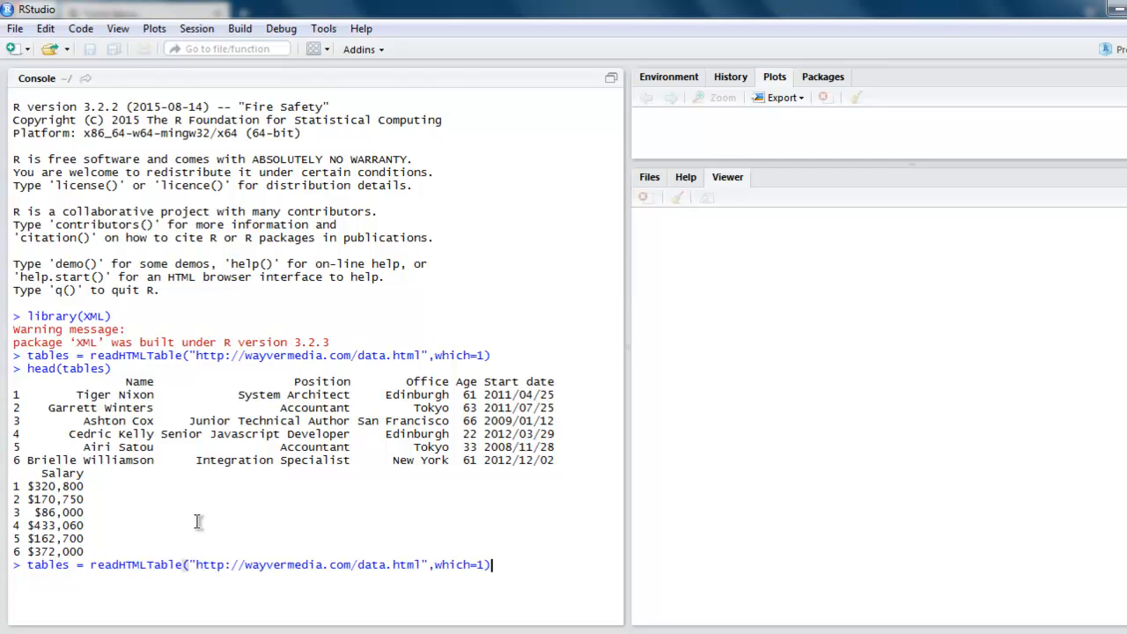
{"action": "key", "text": "Left"}
{"action": "type", "text": ",skip"}
{"action": "type", "text": "."}
{"action": "key", "text": "Return"}
{"action": "key", "text": "BackSpace"}
{"action": "type", "text": "1"}
{"action": "key", "text": "BackSpace"}
{"action": "type", "text": "5"}
{"action": "type", "text": ")"}
{"action": "key", "text": "Return"}
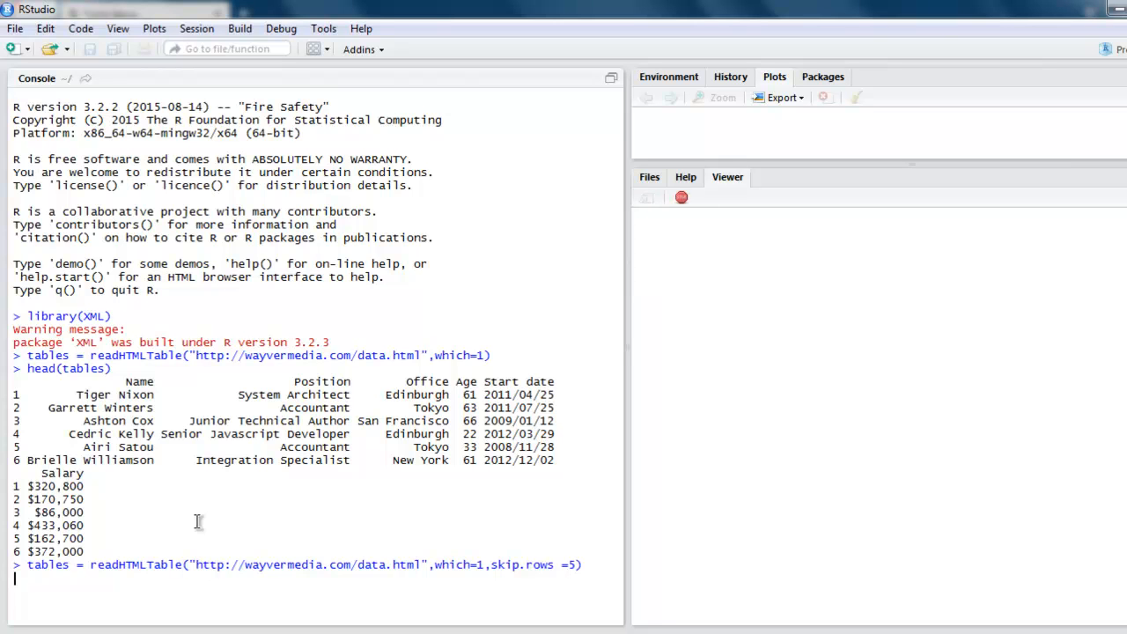
{"action": "type", "text": "hea"}
{"action": "type", "text": "dh(t"}
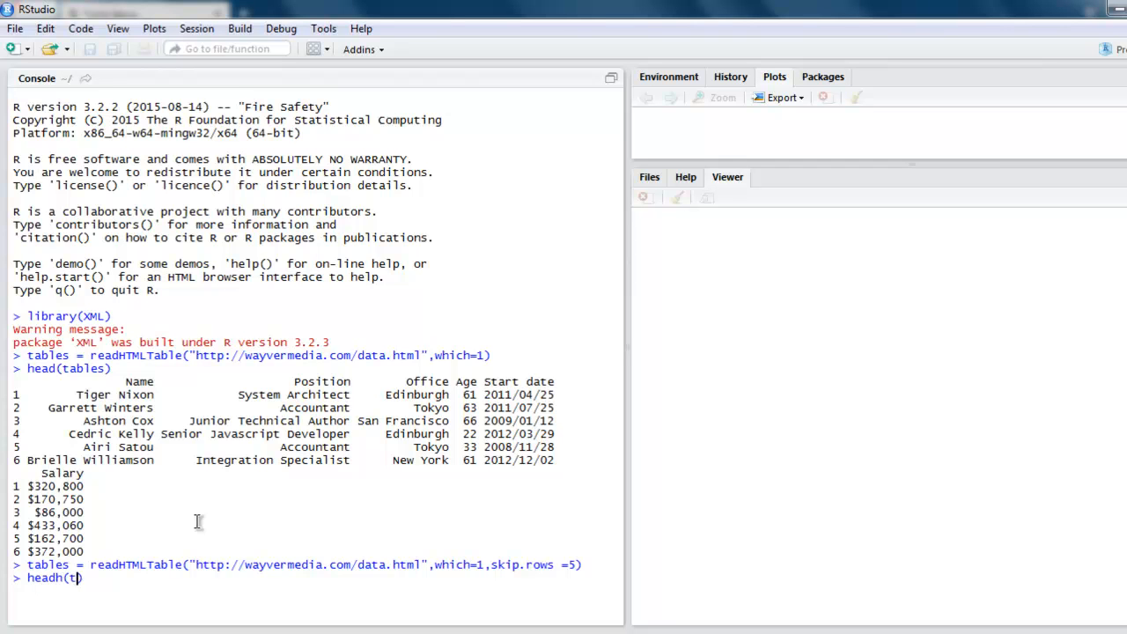
{"action": "type", "text": "ables"}
Run the misspelled headh(tables), which fails with a could-not-find-function error.
{"action": "key", "text": "Return"}
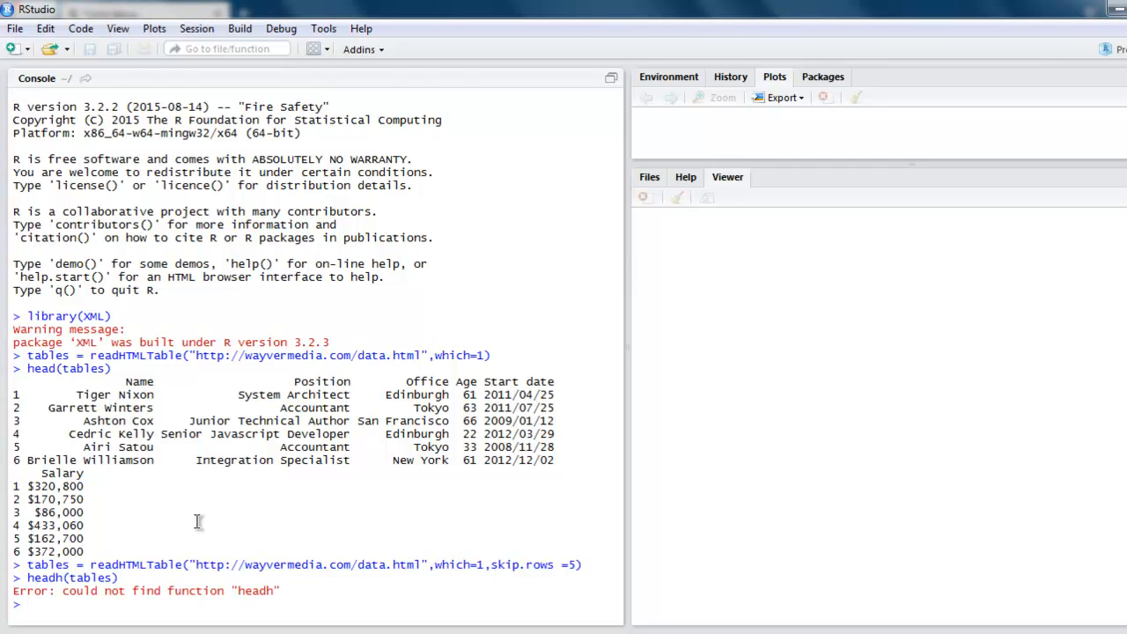
Correct headh to head(tables) and print six rows, now without Airi Satou and with Herrod Chandler.
{"action": "key", "text": "Up"}
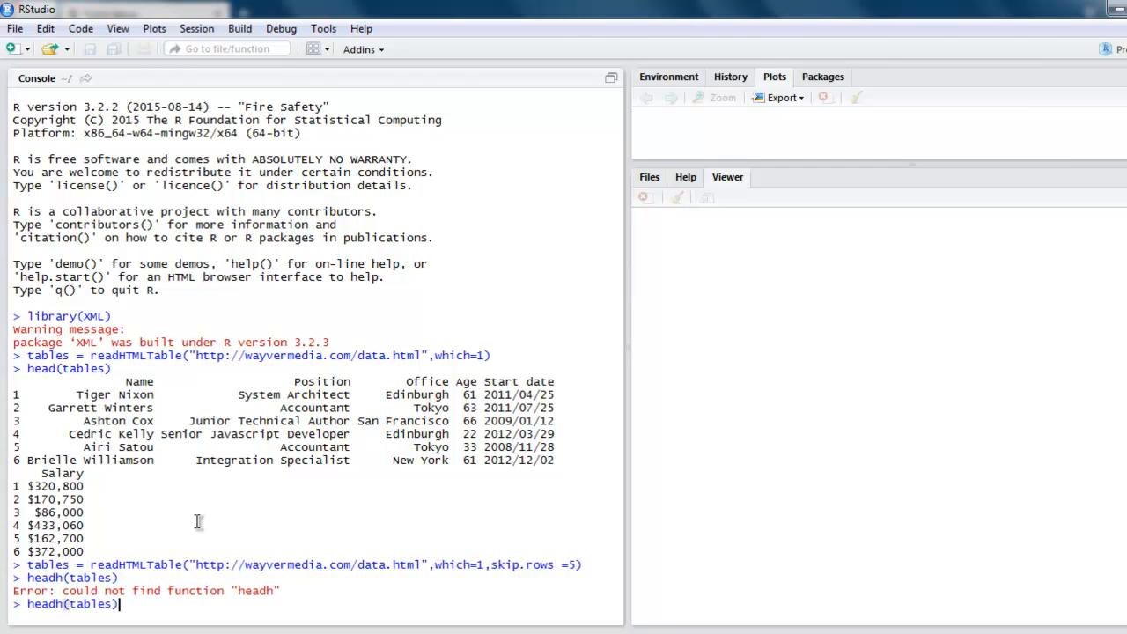
{"action": "key", "text": "Left"}
{"action": "key", "text": "Left"}
{"action": "key", "text": "Left"}
{"action": "key", "text": "Left"}
{"action": "key", "text": "Left"}
{"action": "key", "text": "Delete"}
{"action": "key", "text": "Return"}
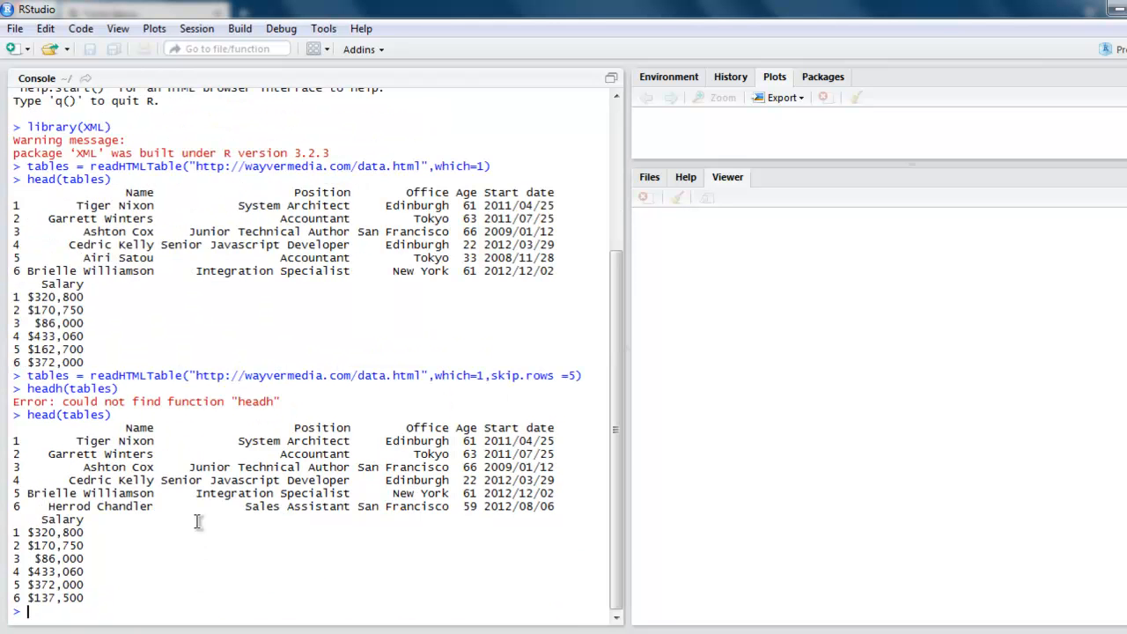